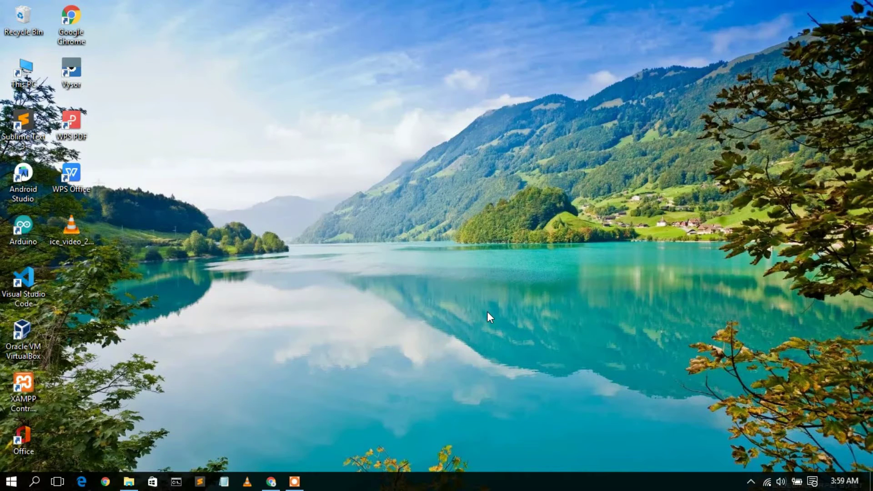
# Switch to Chrome, search the web for "r download for windows" and open the CRAN download page for R-4.0.5.
pyautogui.click(271, 485)
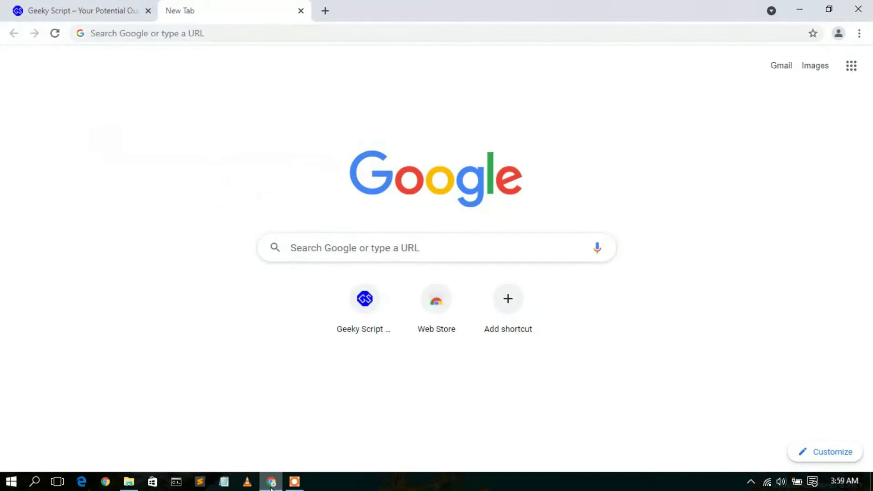
pyautogui.click(415, 39)
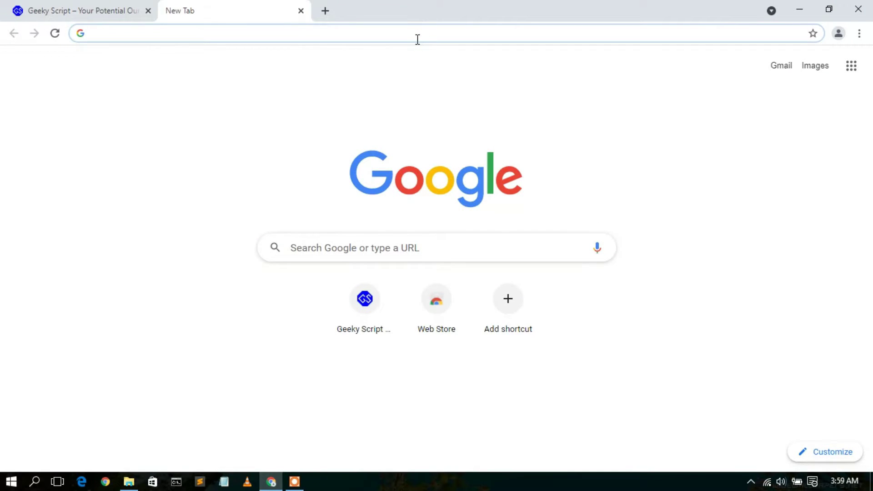
pyautogui.write('r down')
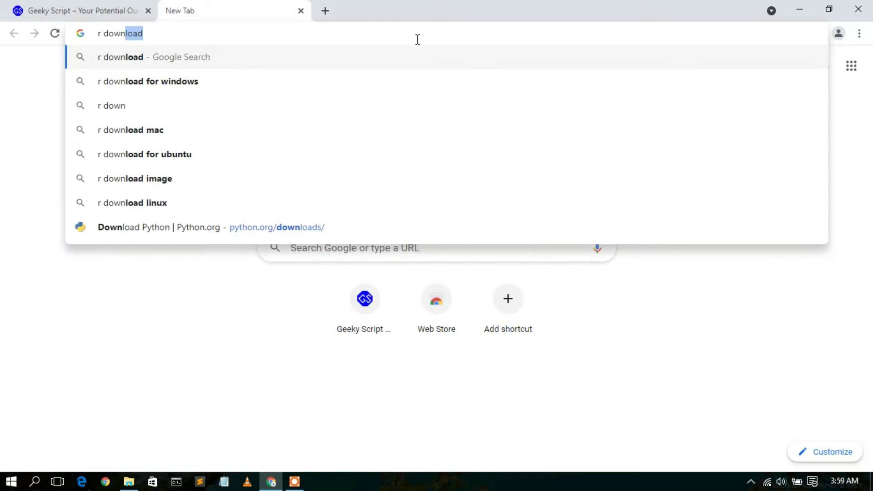
pyautogui.press('Down')
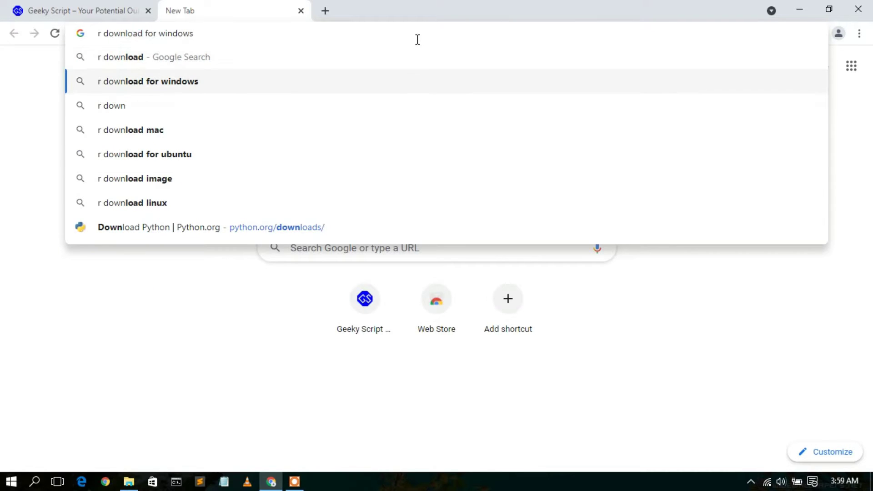
pyautogui.press('Return')
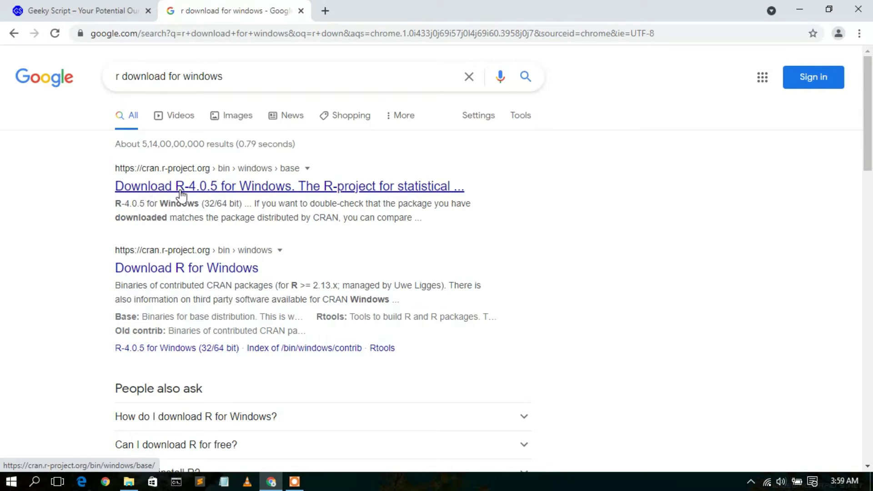
pyautogui.click(226, 191)
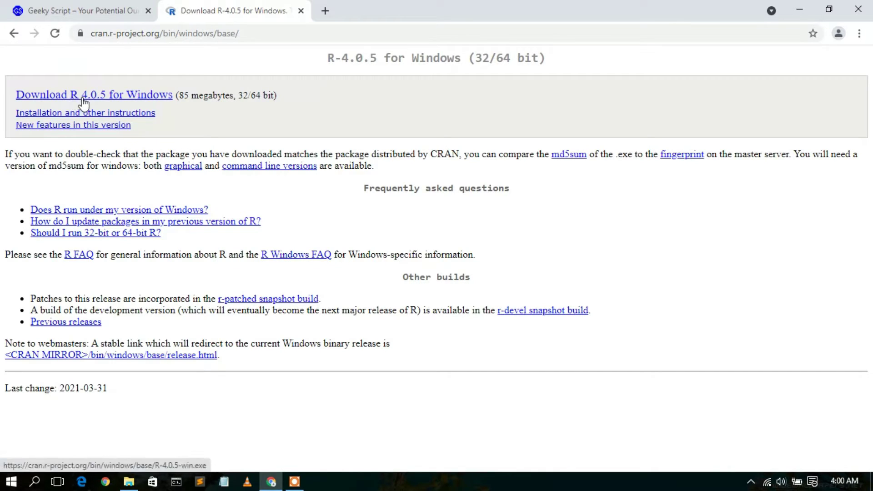
pyautogui.click(137, 96)
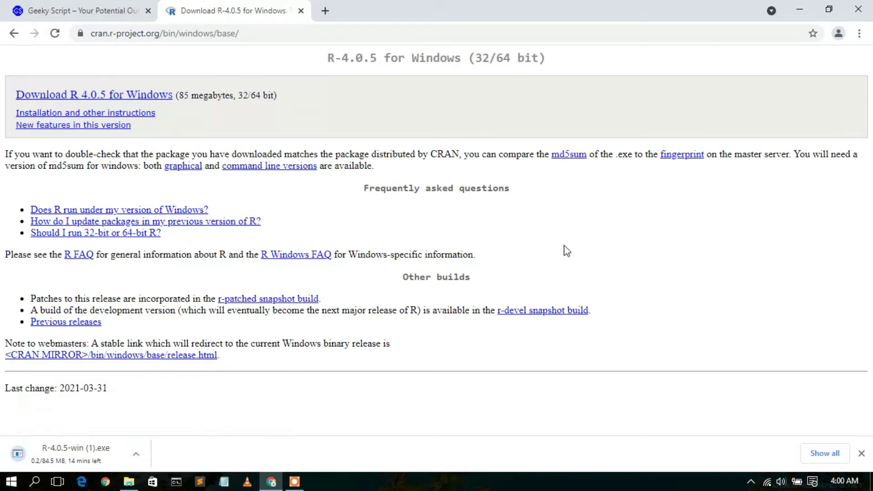
pyautogui.click(823, 454)
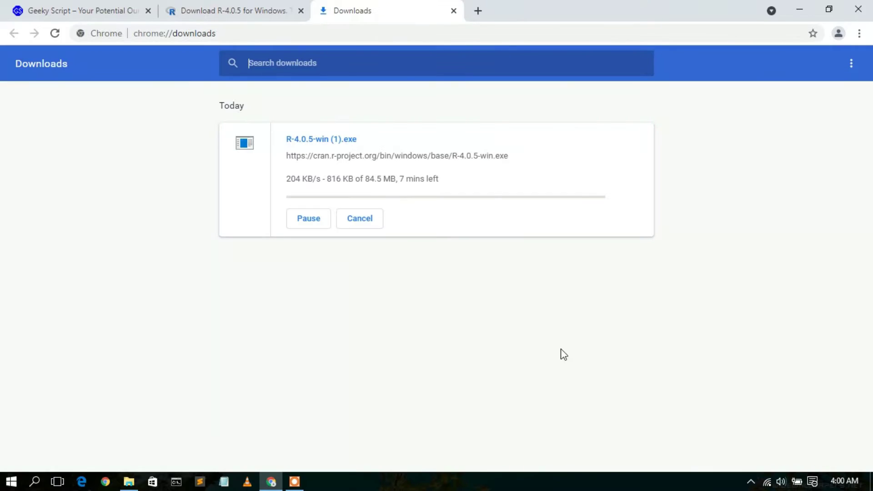
pyautogui.click(317, 223)
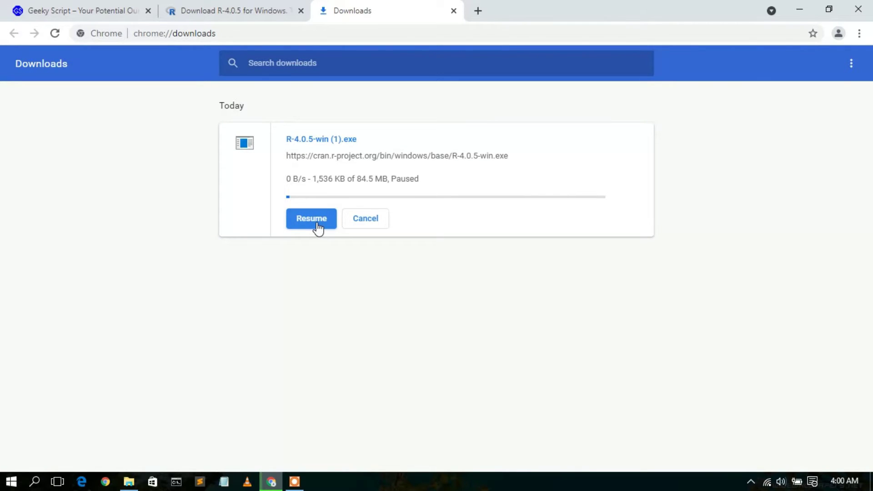
pyautogui.click(369, 218)
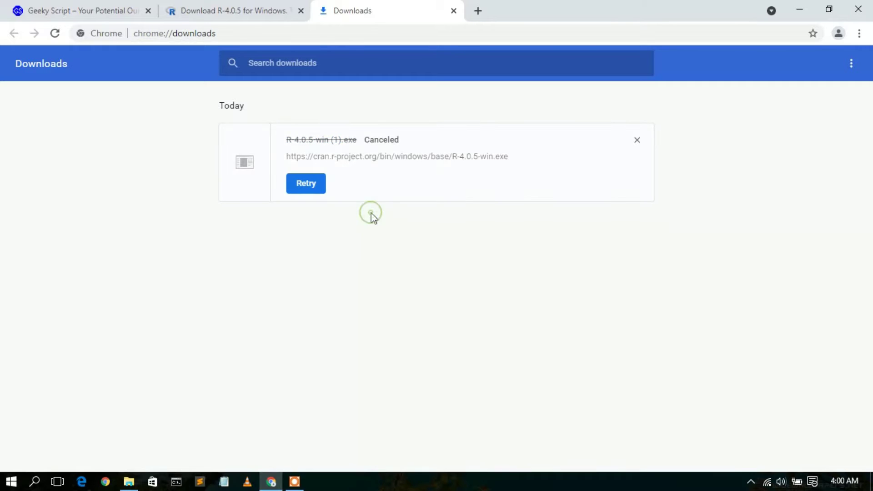
pyautogui.click(637, 140)
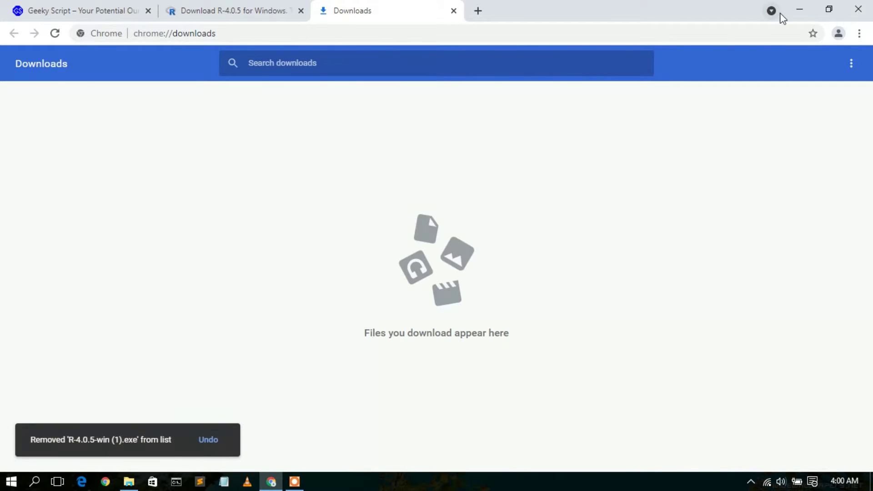
# Switch to File Explorer and launch the R-4.0.5-win installer from the Software folder in Downloads, leaving only the setup dialog on the desktop.
pyautogui.click(801, 9)
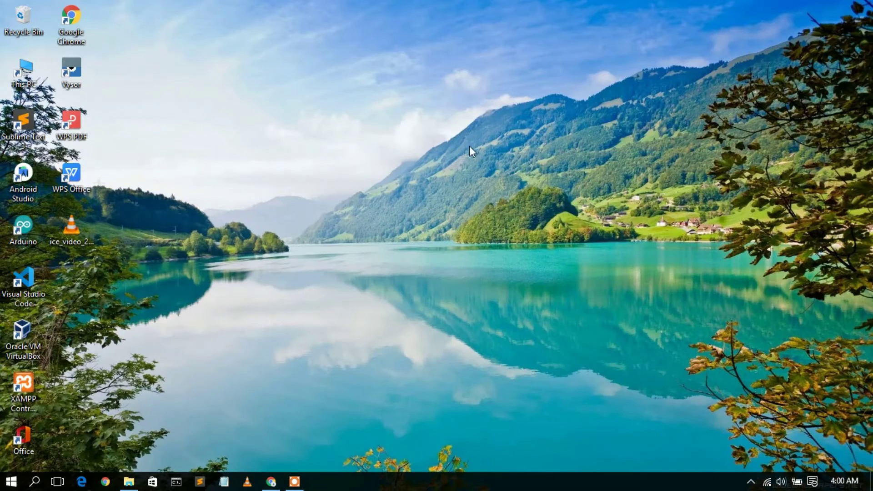
pyautogui.click(127, 484)
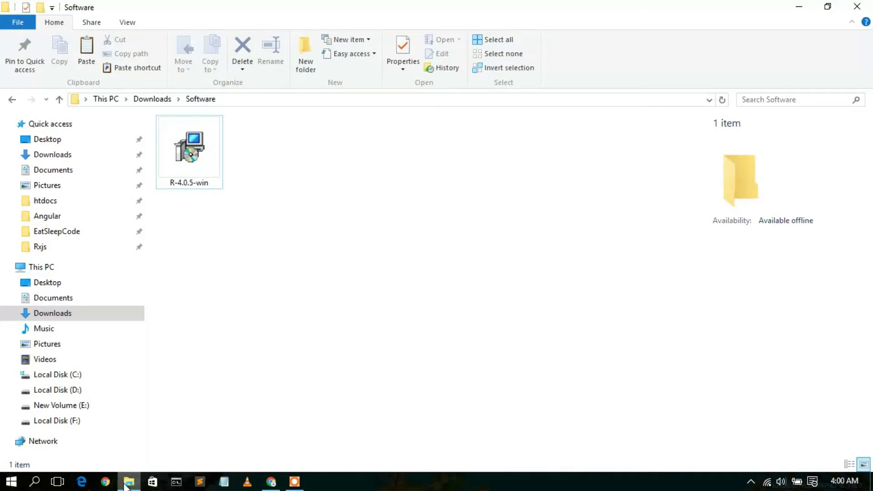
pyautogui.click(220, 177)
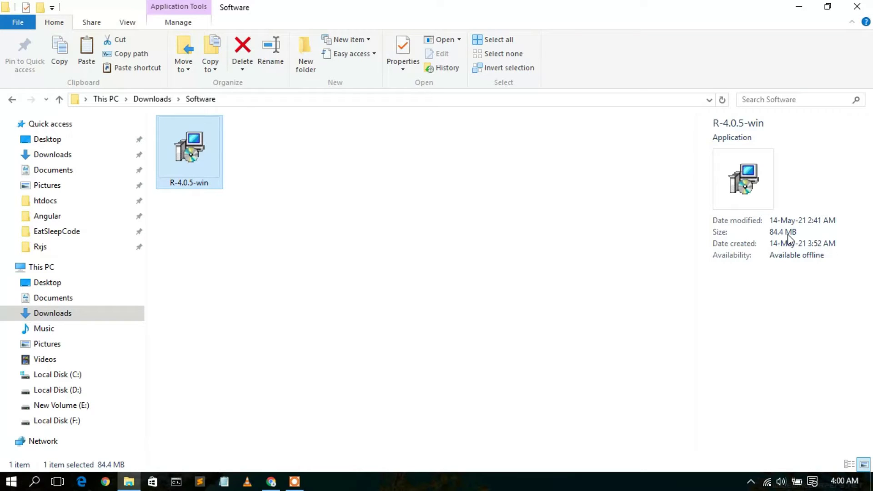
pyautogui.doubleClick(194, 149)
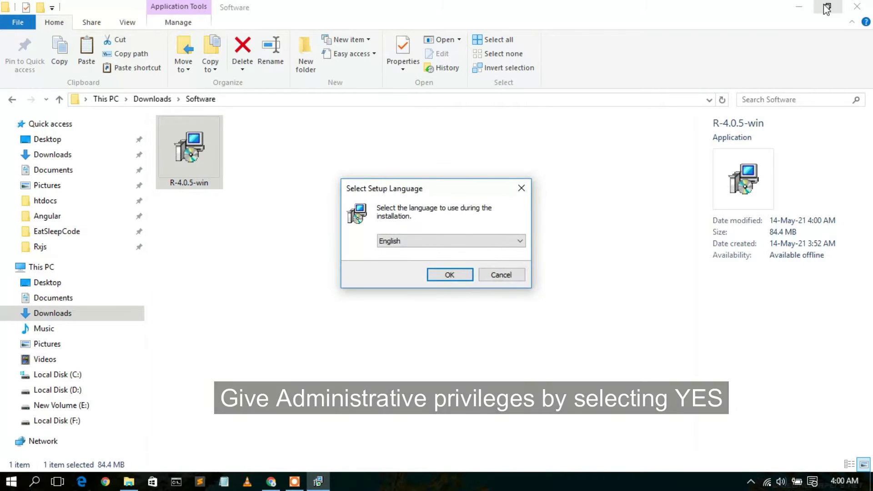
pyautogui.click(798, 6)
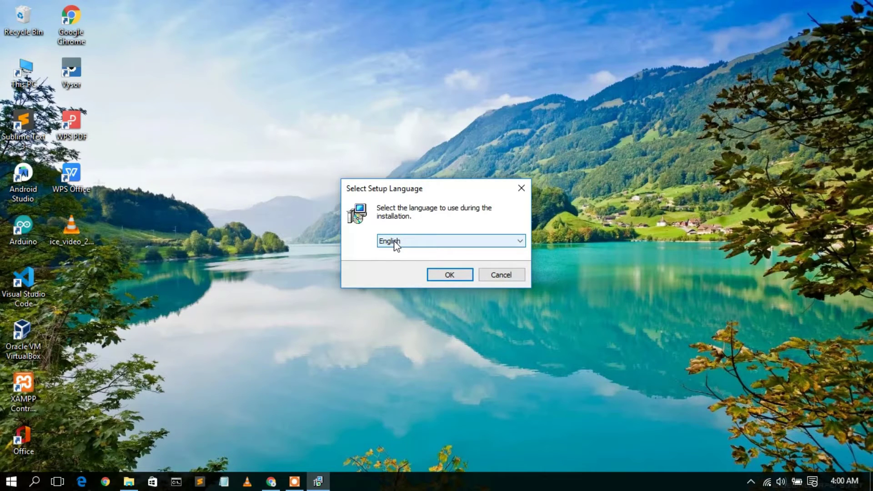
# Choose English as the setup language for the R installation and confirm it.
pyautogui.moveTo(419, 193); pyautogui.dragTo(400, 190)
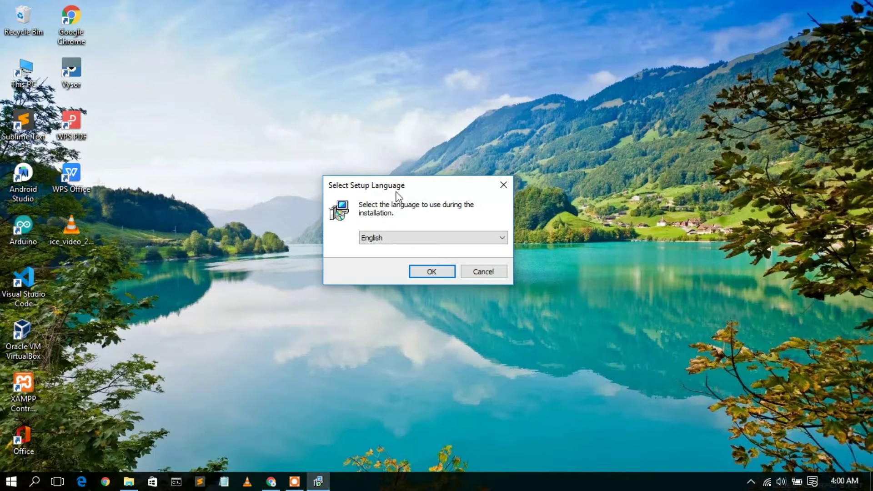
pyautogui.click(427, 237)
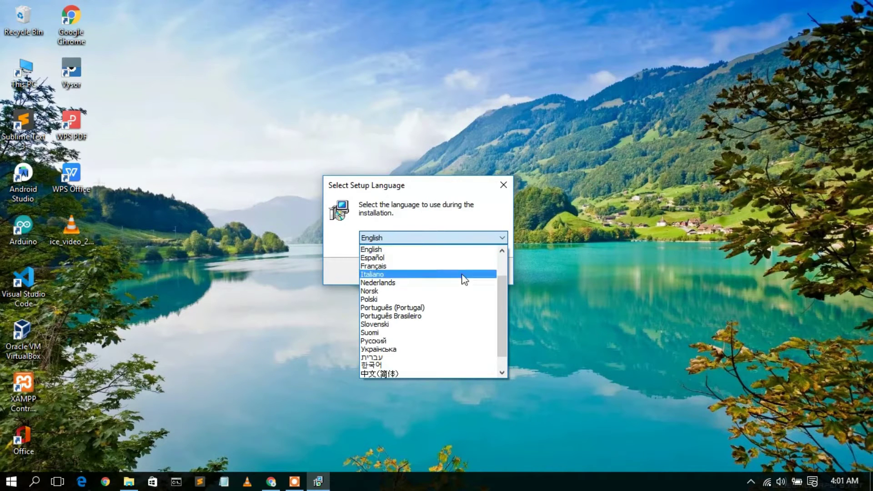
pyautogui.moveTo(502, 289); pyautogui.dragTo(444, 231)
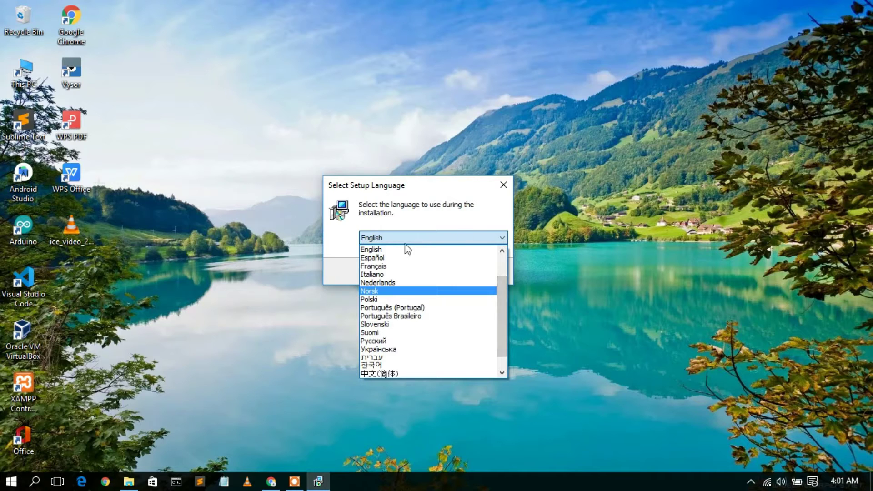
pyautogui.click(395, 250)
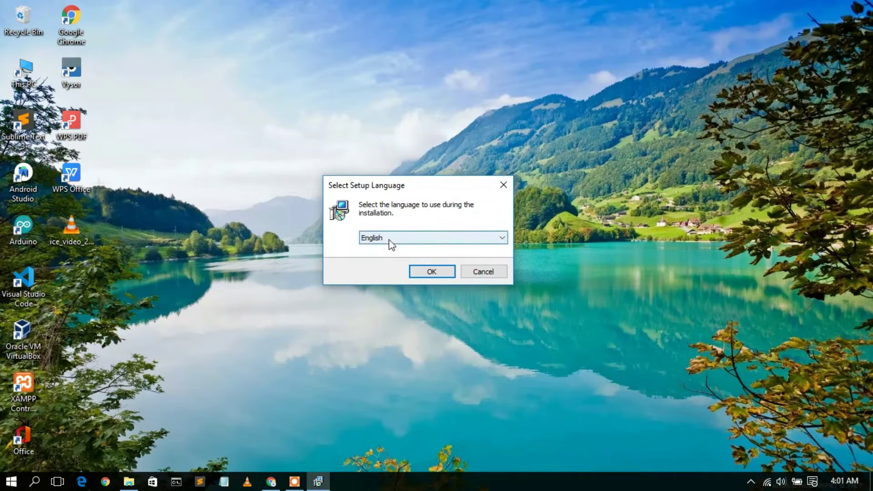
pyautogui.click(432, 271)
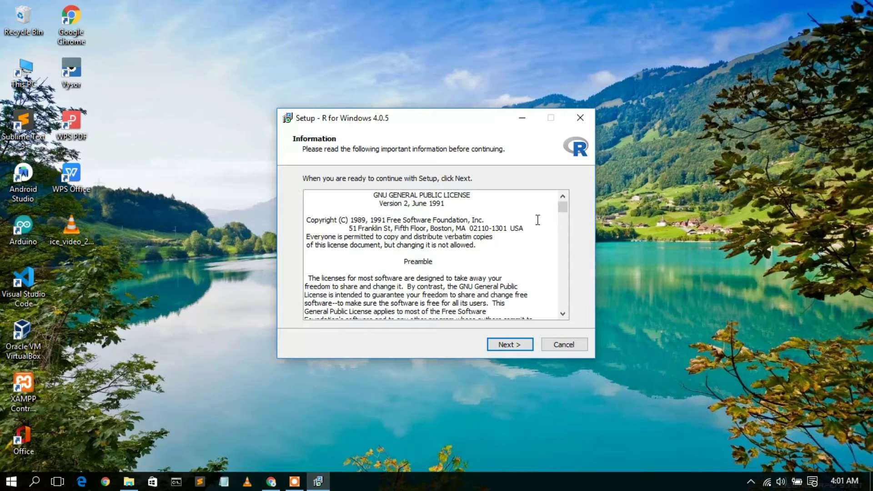
# Look through the GNU General Public License, then accept C:\Program Files\R\R-4.0.5 as the destination folder.
pyautogui.moveTo(562, 208); pyautogui.dragTo(565, 189)
pyautogui.click(506, 344)
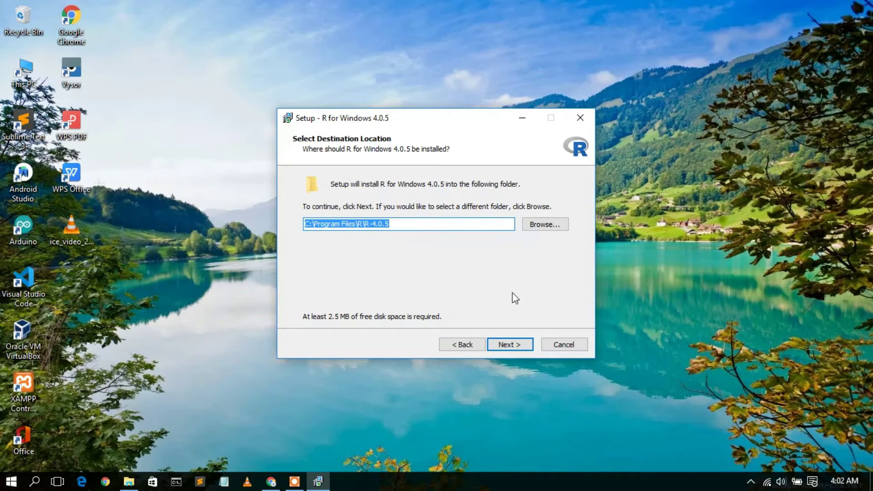
pyautogui.click(521, 342)
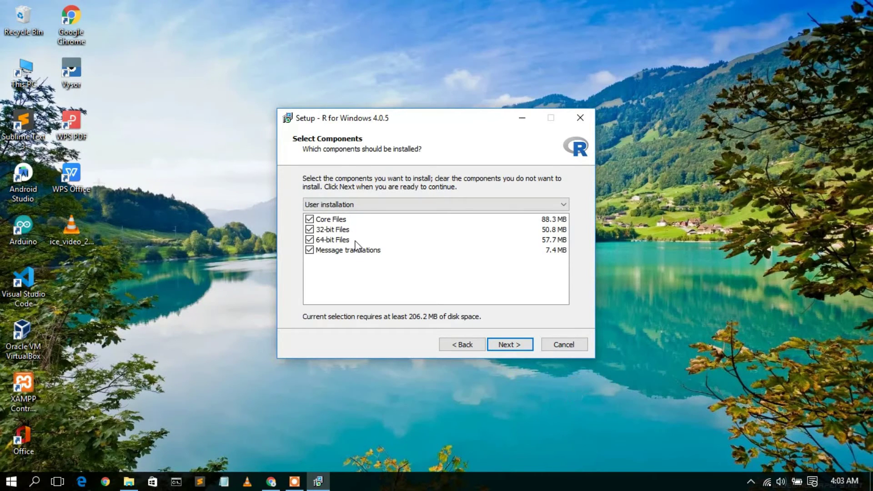
# Exclude the 32-bit Files from the installation, keeping Core Files, 64-bit Files and Message translations selected.
pyautogui.click(309, 241)
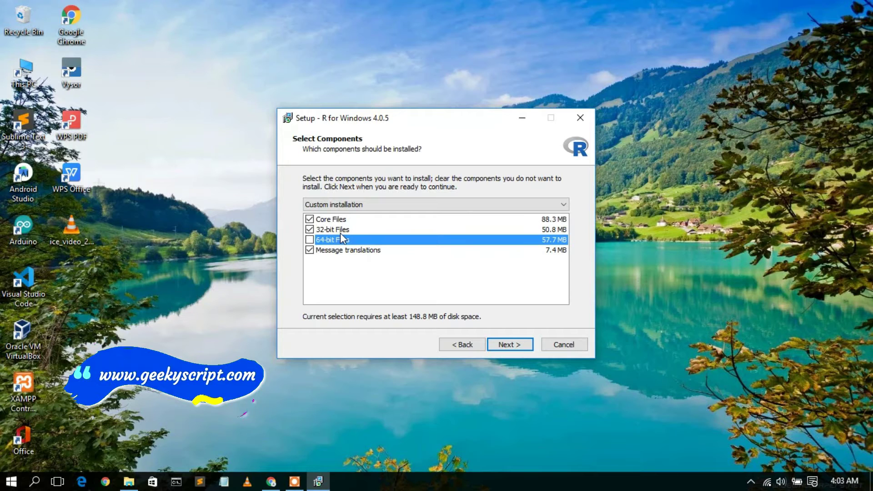
pyautogui.click(330, 241)
pyautogui.click(309, 230)
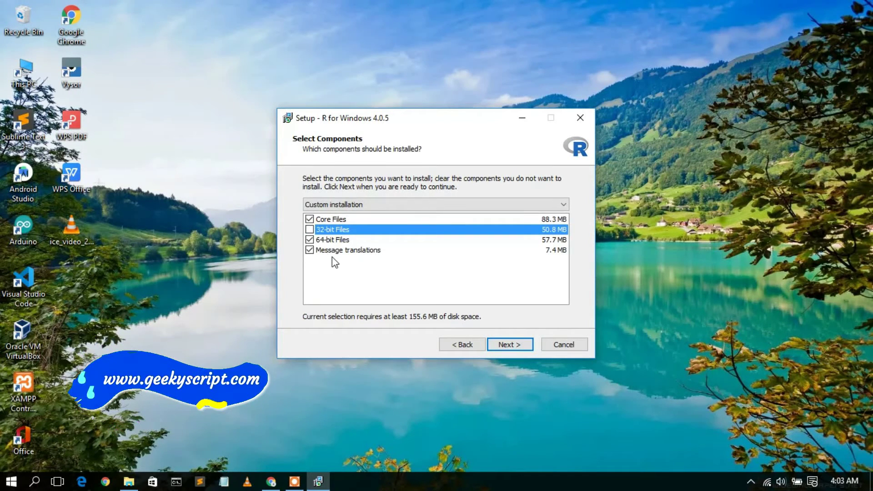
pyautogui.click(366, 255)
pyautogui.click(366, 255)
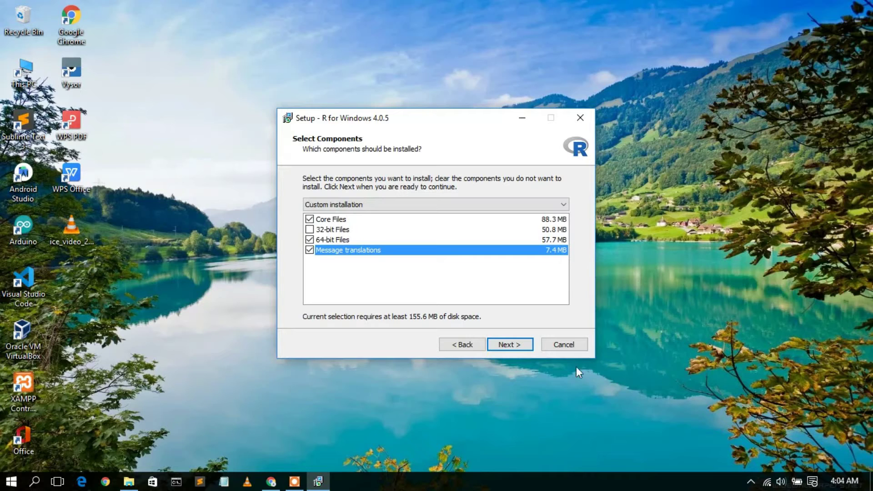
pyautogui.click(520, 344)
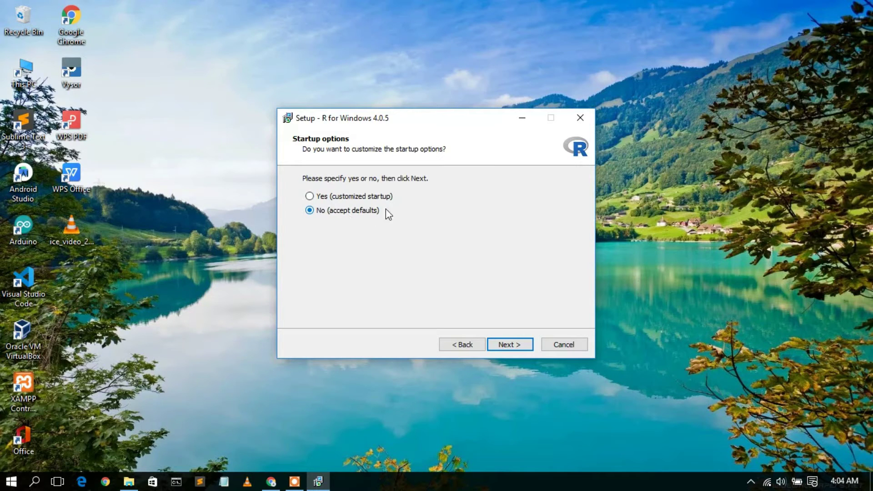
# Accept the default startup options and keep R as the Start Menu folder.
pyautogui.click(515, 348)
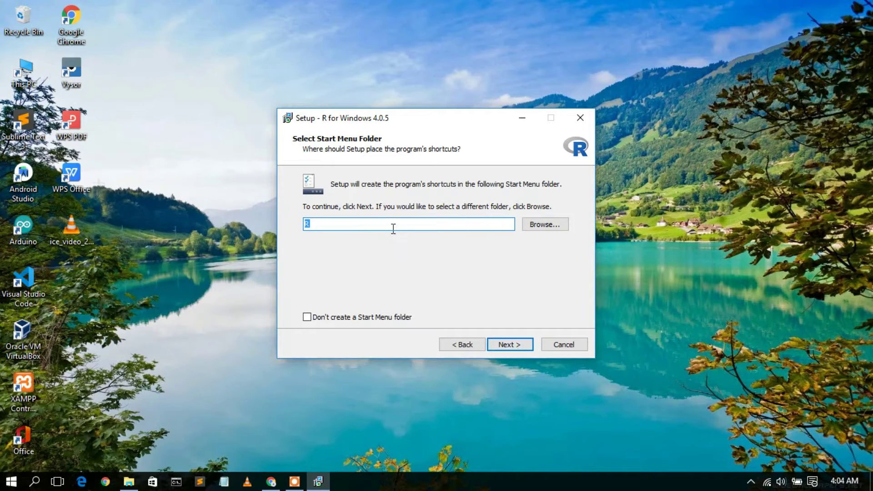
pyautogui.click(347, 224)
pyautogui.click(508, 346)
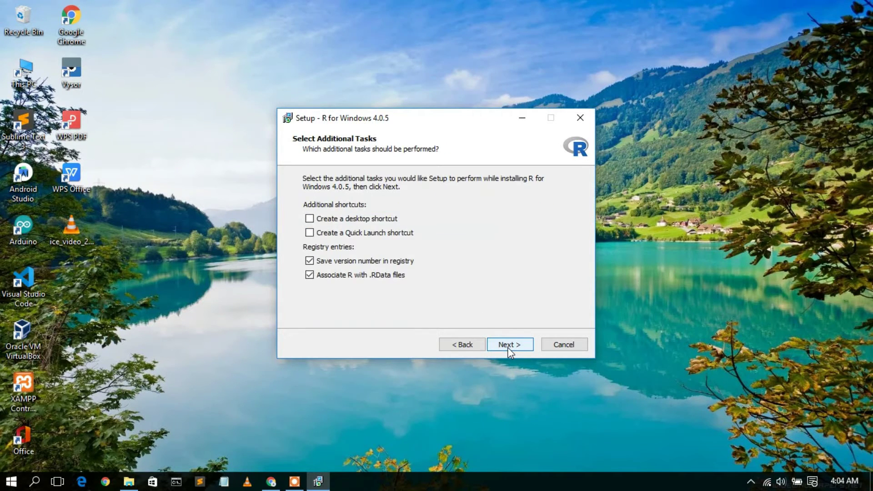
# Add a desktop shortcut and a Quick Launch shortcut as additional tasks and run the installation.
pyautogui.click(338, 222)
pyautogui.click(394, 231)
pyautogui.click(510, 344)
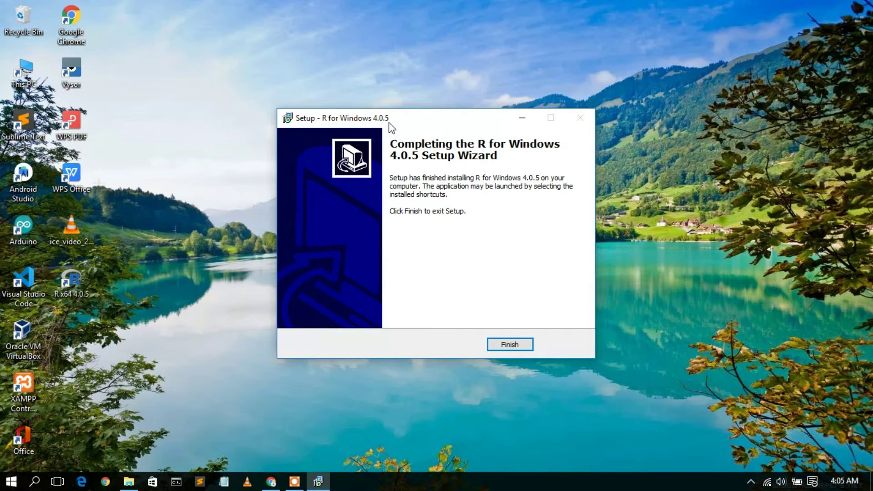
# Finish the R setup wizard and move the R x64 4.0.5 shortcut to an empty area of the desktop.
pyautogui.click(500, 342)
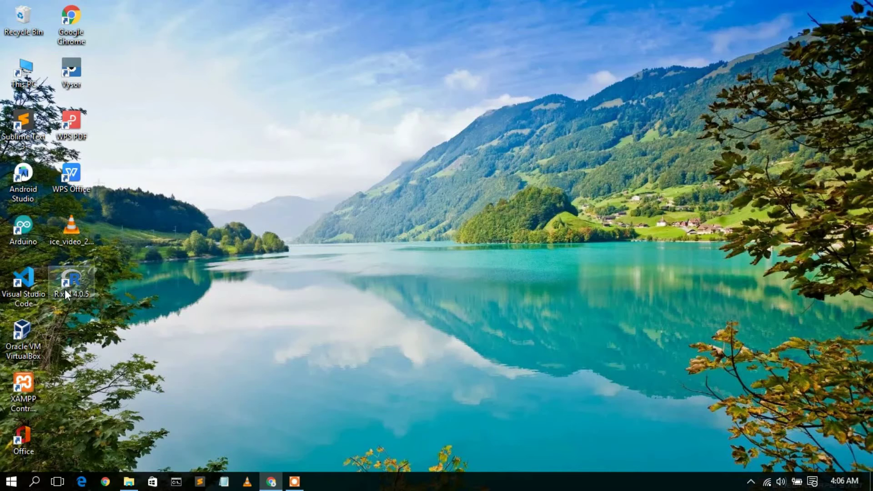
pyautogui.moveTo(116, 179); pyautogui.dragTo(199, 137)
pyautogui.click(217, 164)
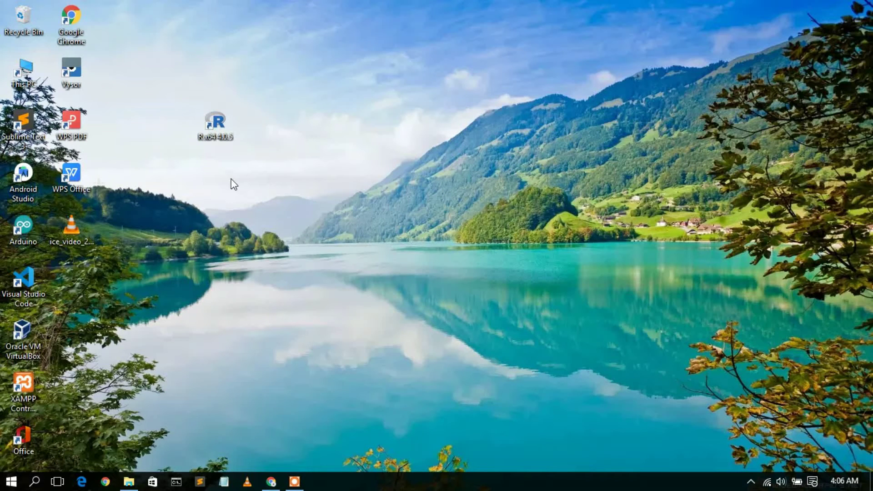
# Switch to Chrome, search the web in a new tab for "r studio download for windows" and open the Download the RStudio IDE result.
pyautogui.click(280, 481)
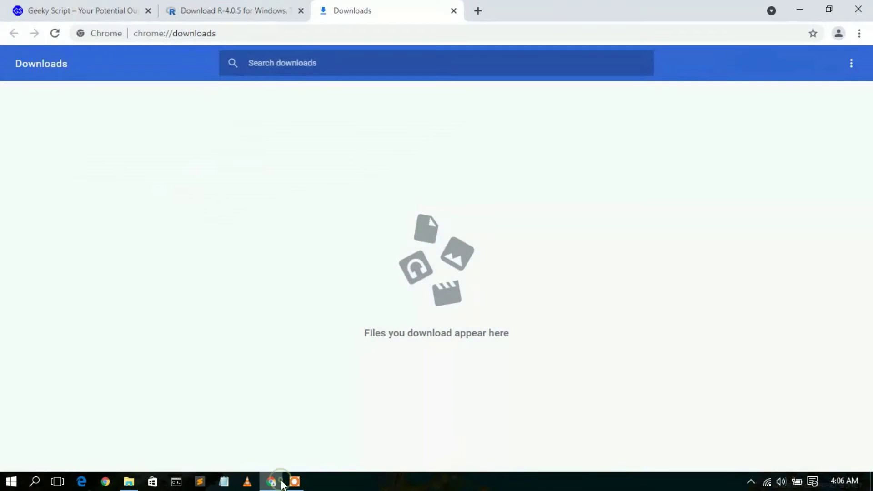
pyautogui.click(478, 11)
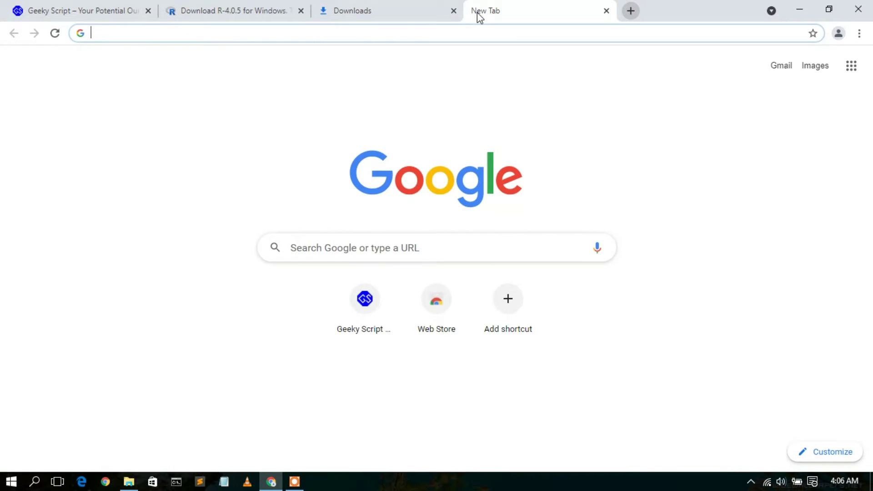
pyautogui.write('r stud')
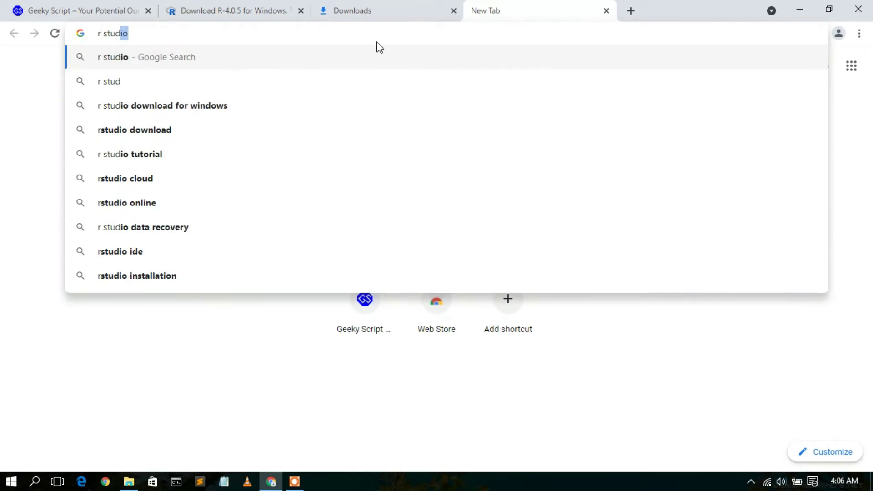
pyautogui.write('io')
pyautogui.press('Down')
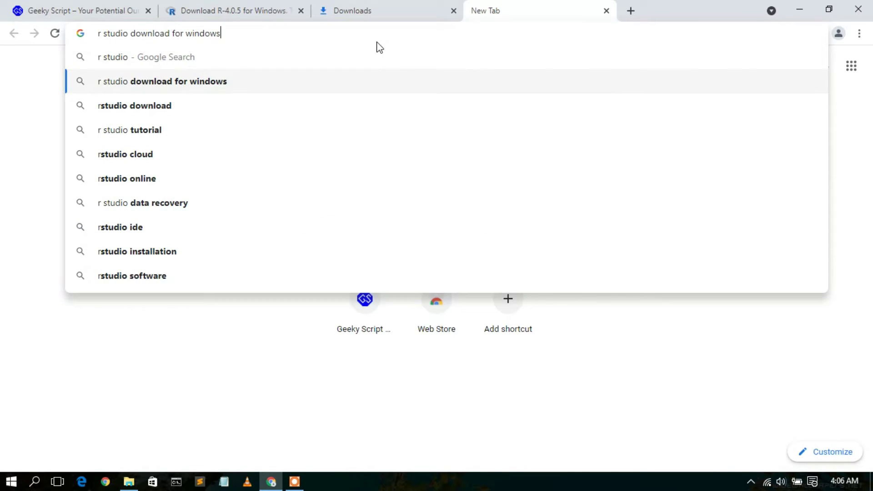
pyautogui.press('Return')
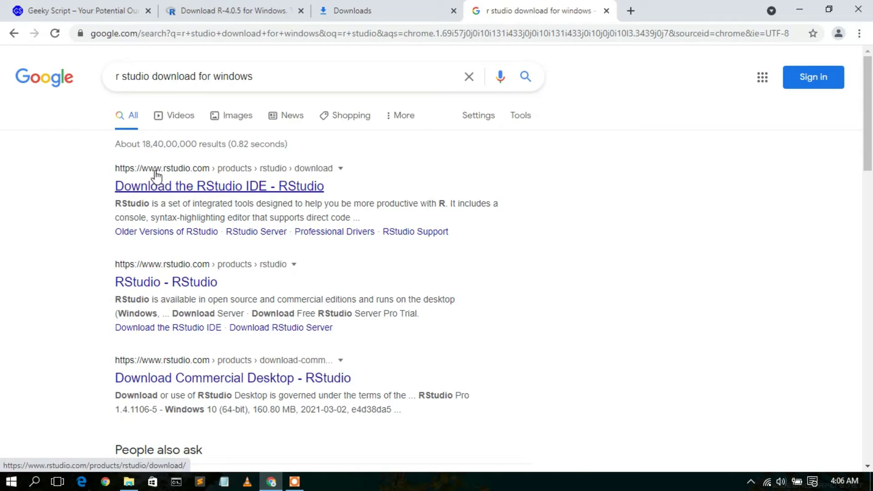
pyautogui.click(199, 192)
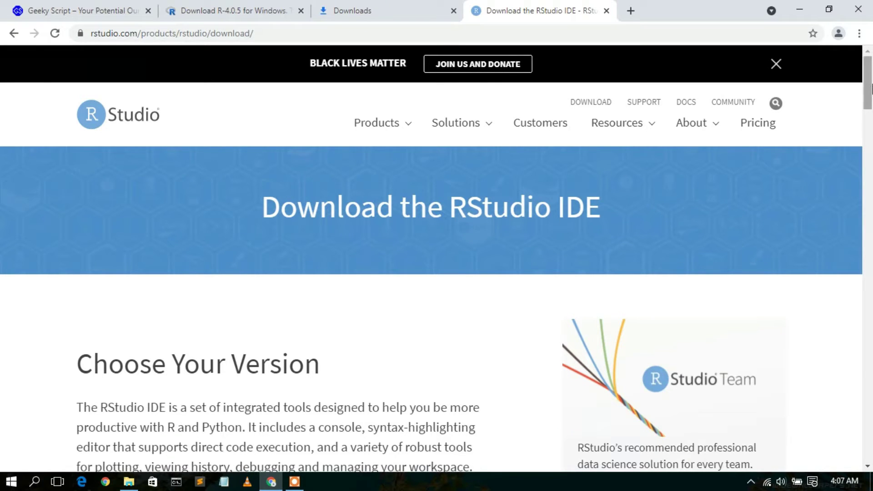
# Choose the free RStudio Desktop edition and start downloading RStudio 1.4.1106 for Windows.
pyautogui.moveTo(869, 86); pyautogui.dragTo(870, 132)
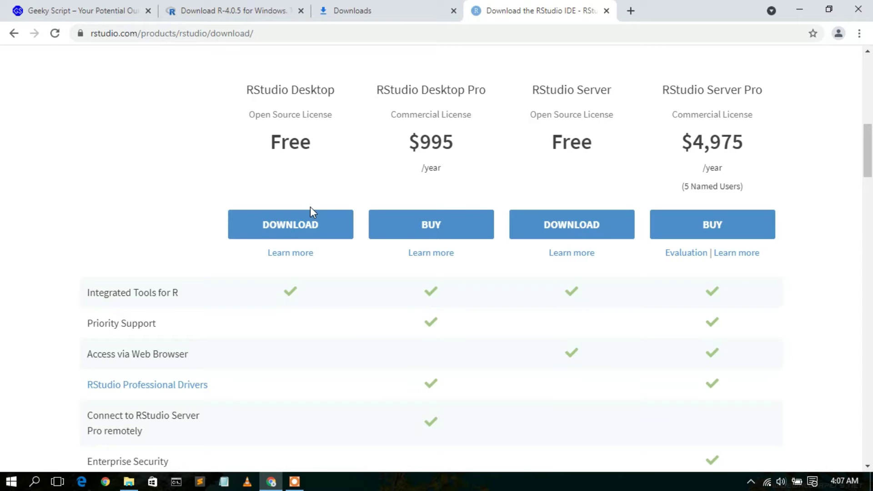
pyautogui.click(294, 227)
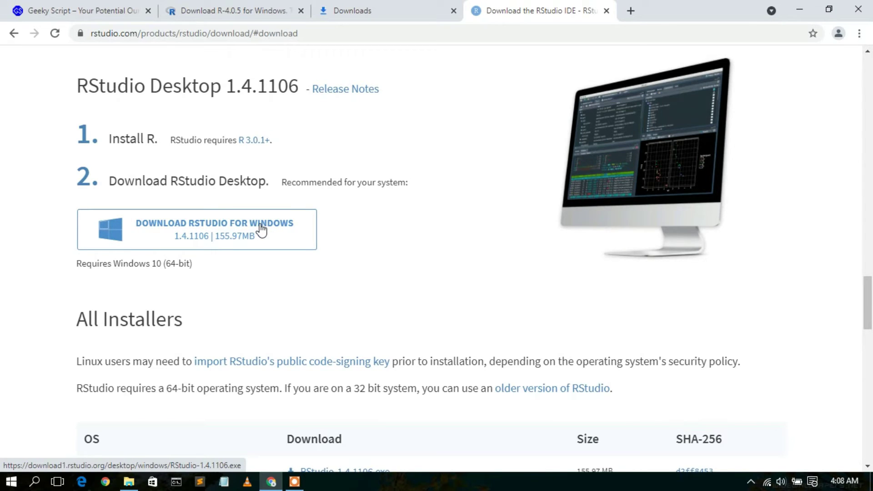
pyautogui.click(241, 235)
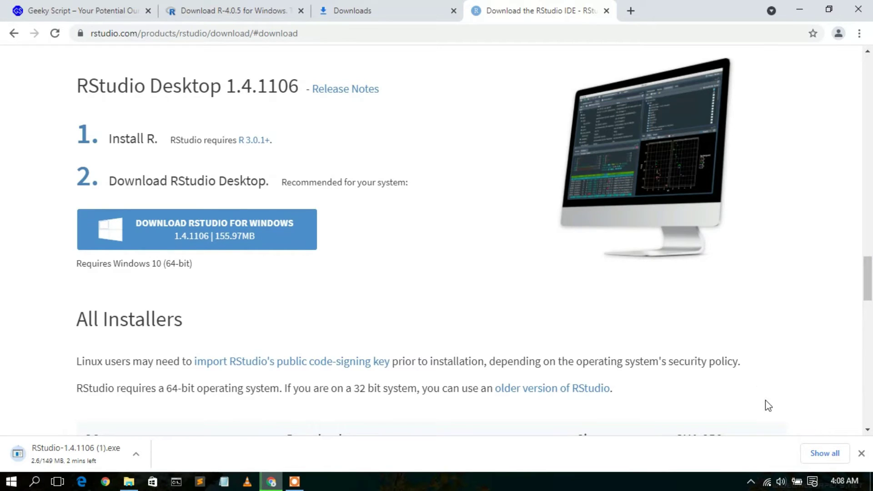
# Pause and cancel the RStudio-1.4.1106 (1).exe download and remove its entry from the downloads list.
pyautogui.click(821, 453)
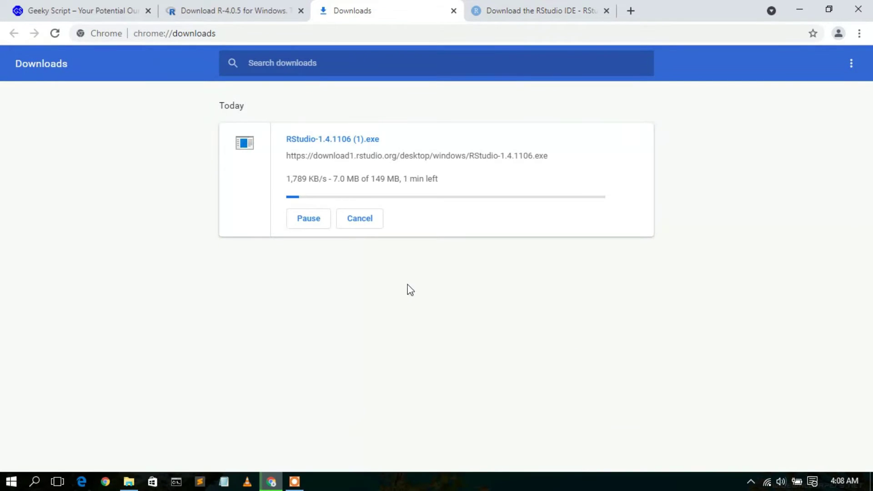
pyautogui.click(321, 225)
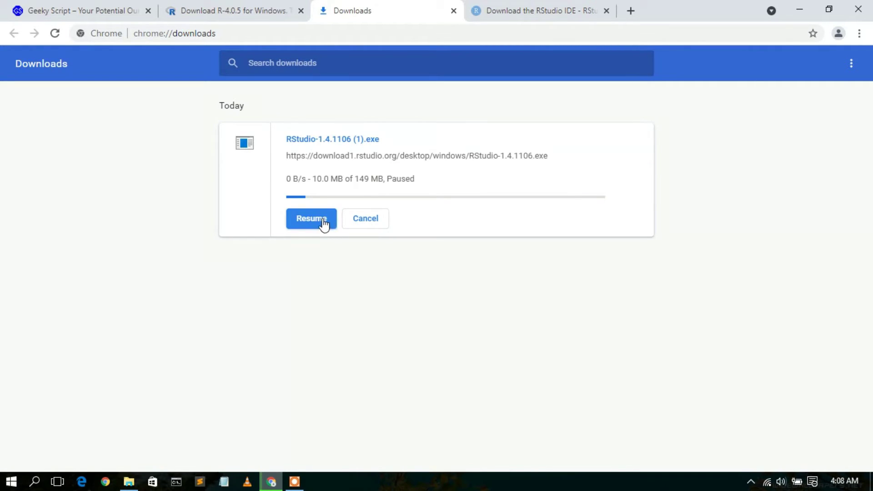
pyautogui.click(372, 220)
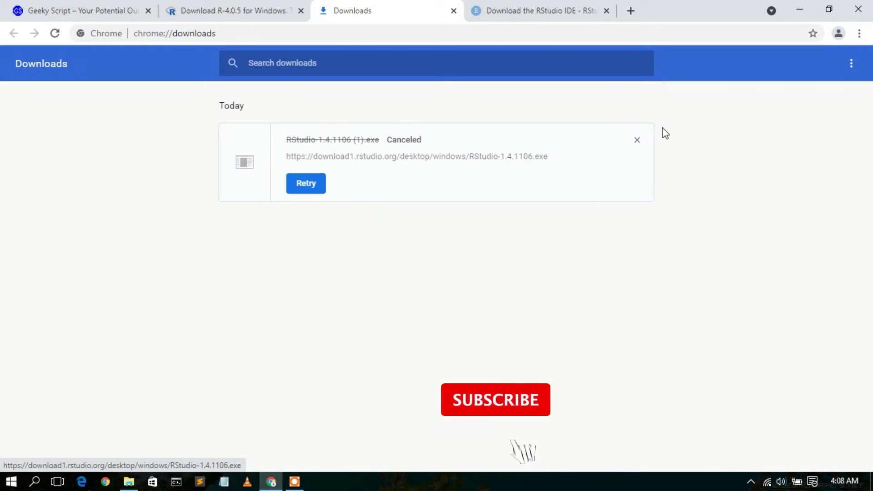
pyautogui.click(638, 135)
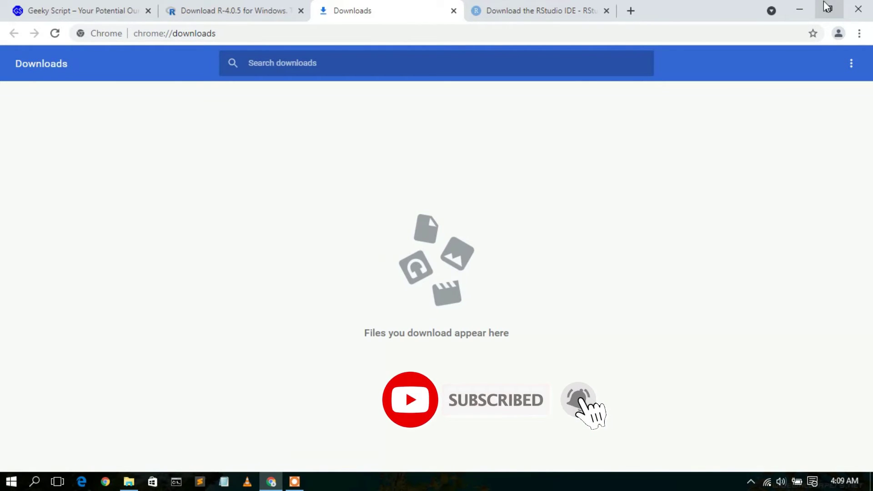
# Launch the RStudio-1.4.1106 installer from the Software folder in Downloads and minimize the browser and File Explorer windows.
pyautogui.click(799, 8)
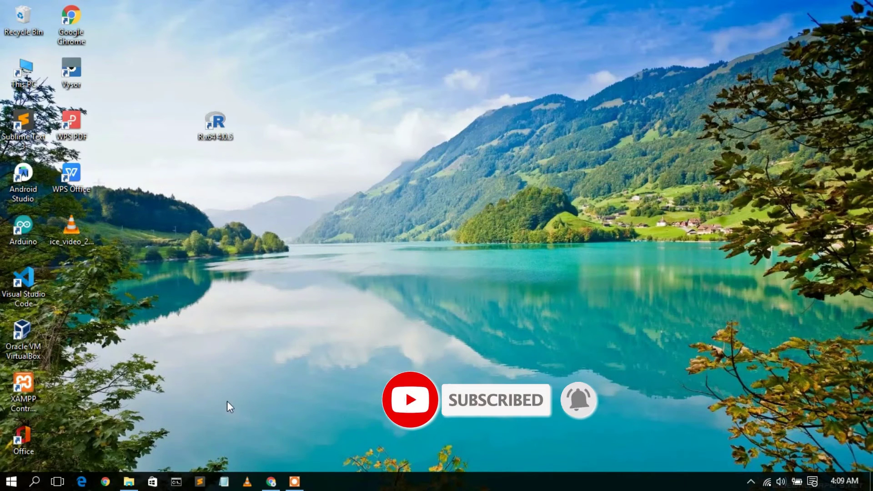
pyautogui.click(134, 483)
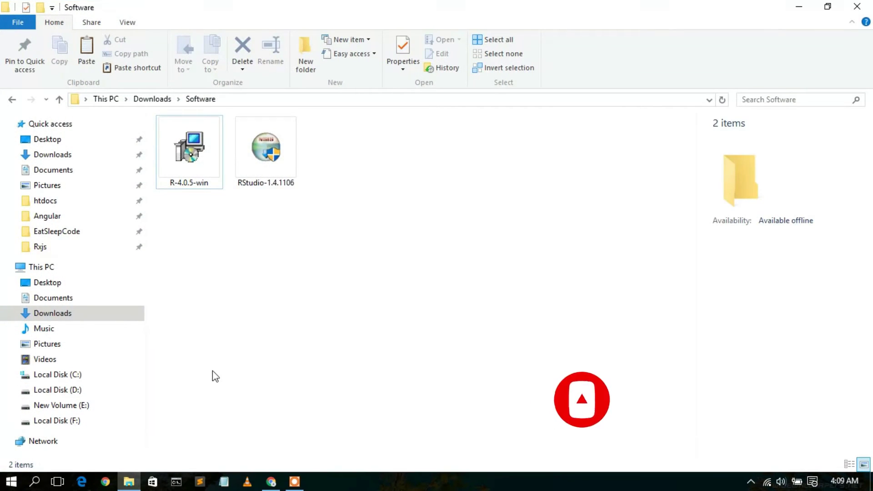
pyautogui.click(279, 168)
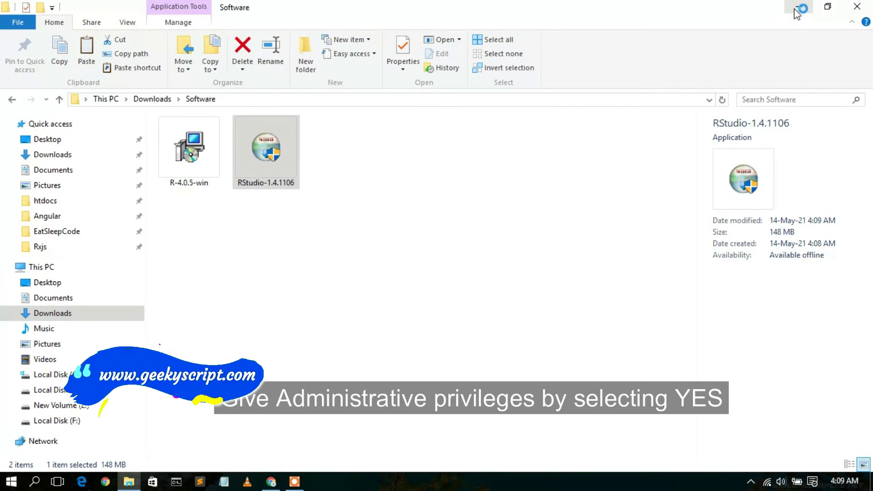
pyautogui.click(796, 10)
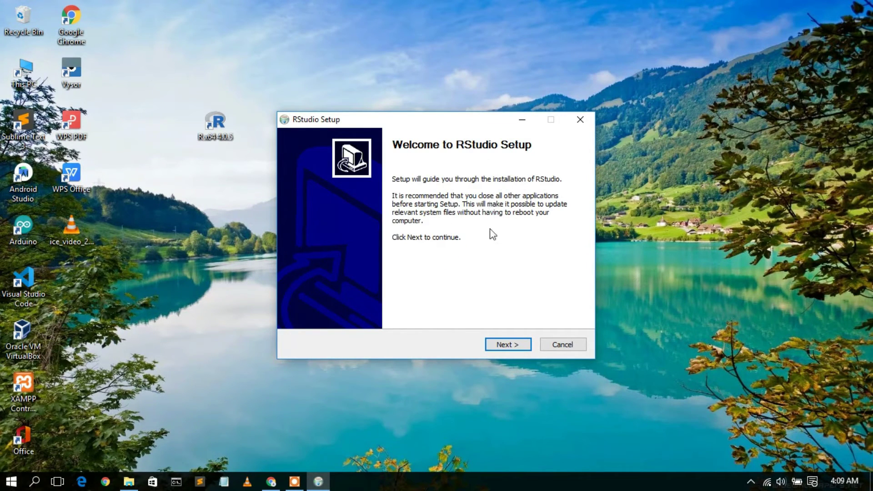
# Proceed past the RStudio Setup welcome page and keep C:\Program Files\RStudio as the destination folder.
pyautogui.click(511, 346)
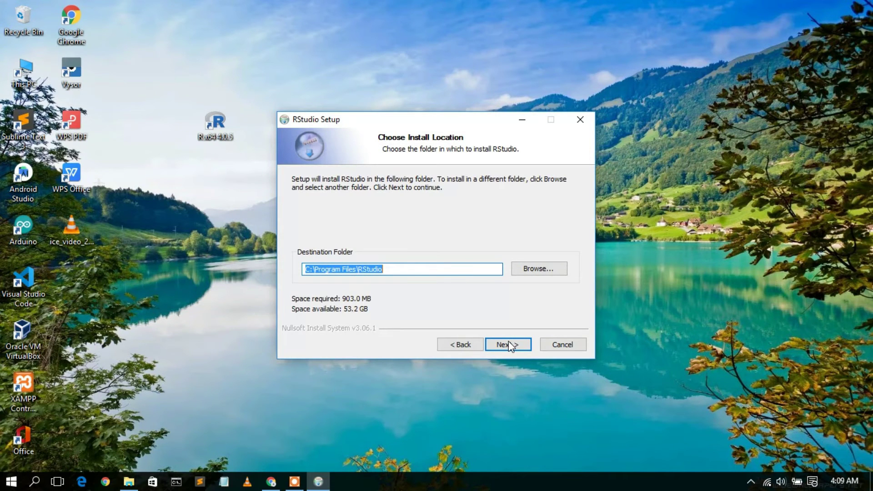
pyautogui.click(404, 270)
pyautogui.moveTo(403, 269); pyautogui.dragTo(295, 279)
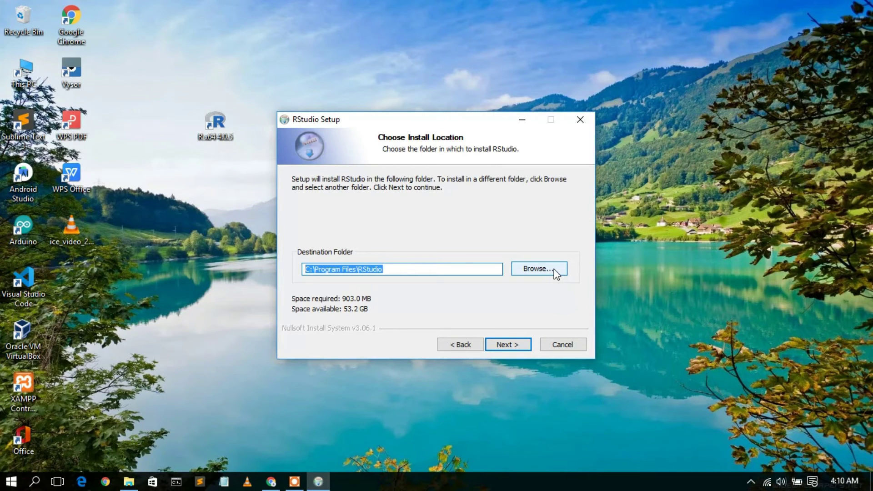
pyautogui.click(505, 344)
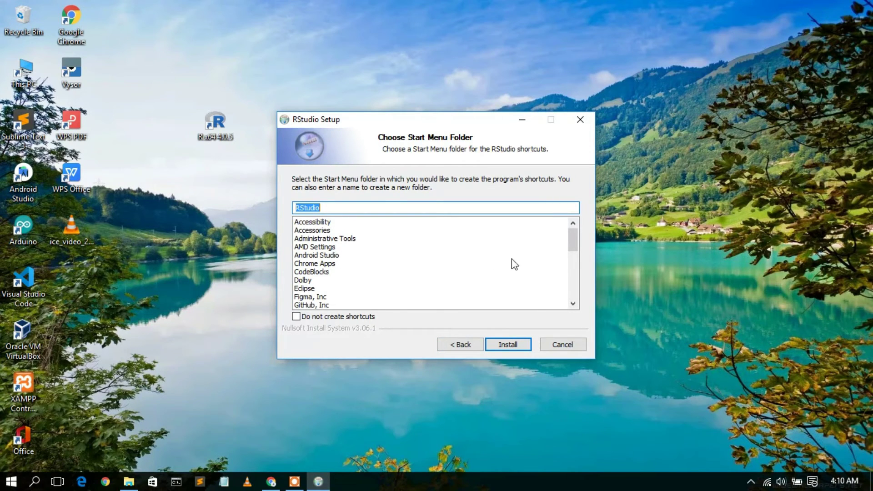
# Install RStudio with RStudio as the Start Menu folder, show the installation details and finish the setup wizard.
pyautogui.click(507, 344)
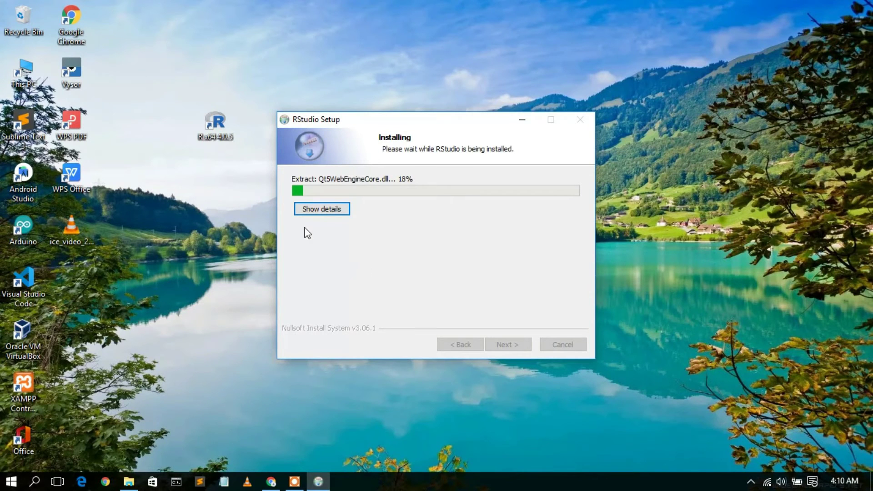
pyautogui.click(322, 212)
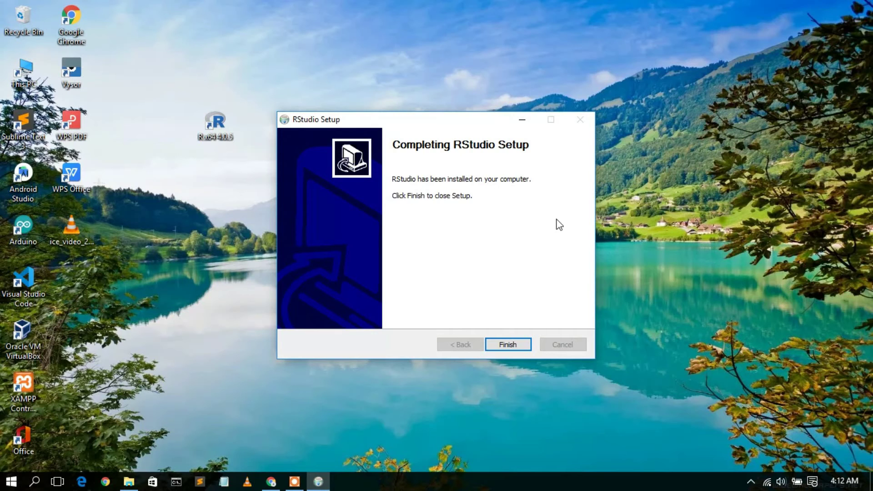
pyautogui.click(515, 348)
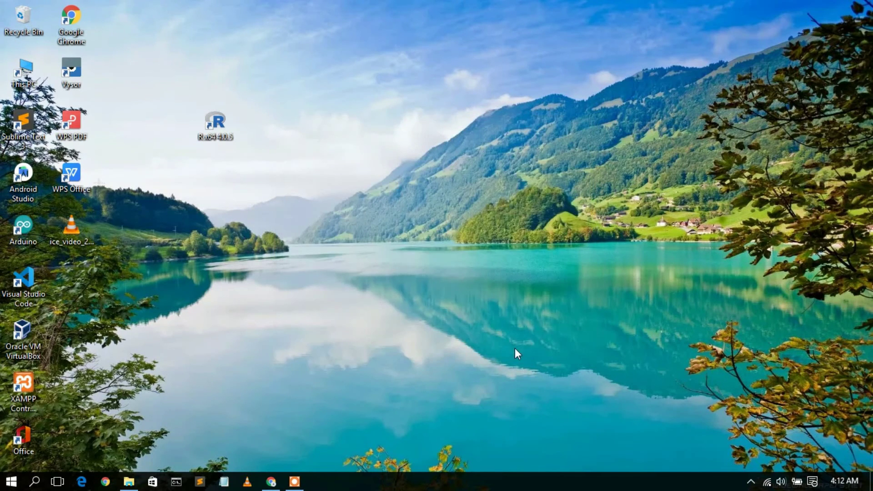
# Find RStudio through the Windows search, launch it and allow automatic crash reports.
pyautogui.click(35, 485)
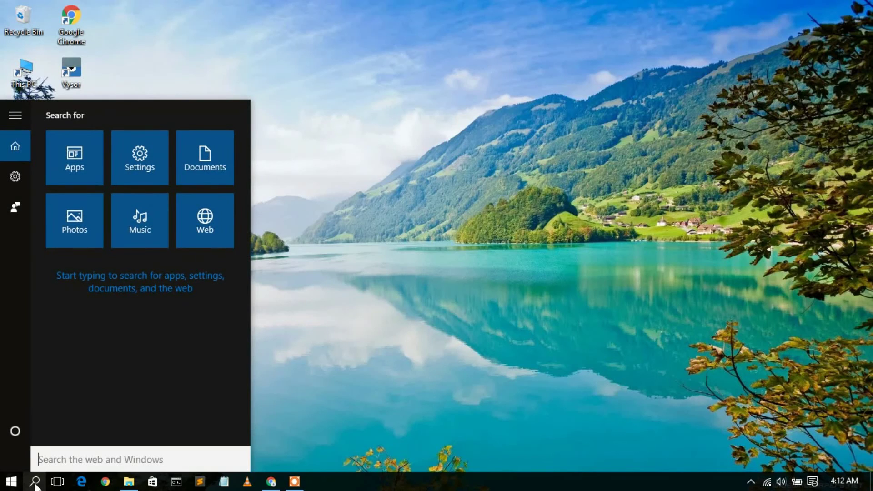
pyautogui.write('rstudi')
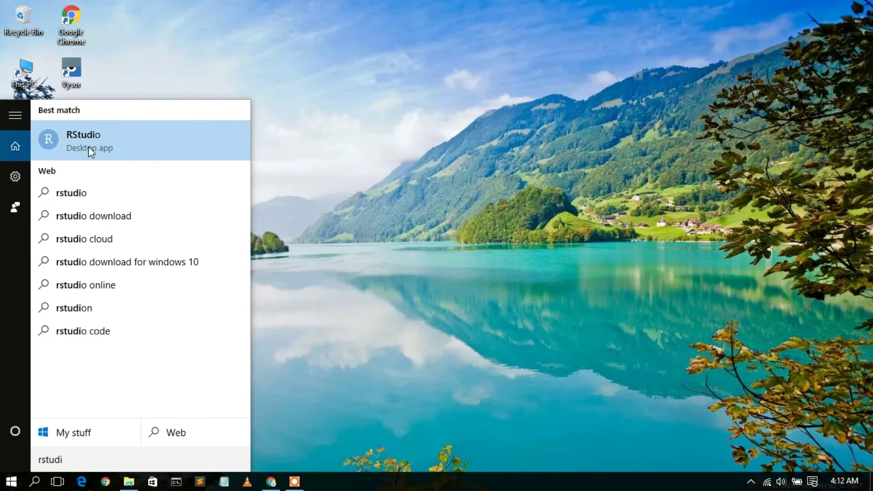
pyautogui.click(113, 141)
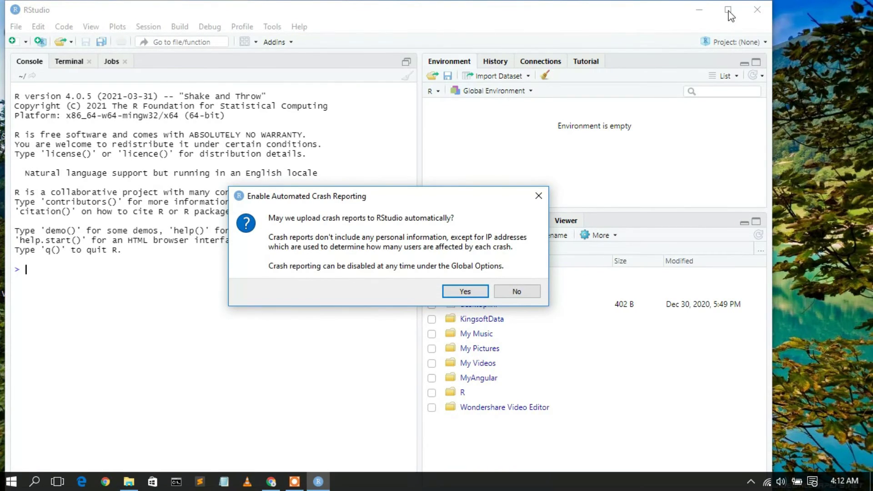
pyautogui.click(468, 292)
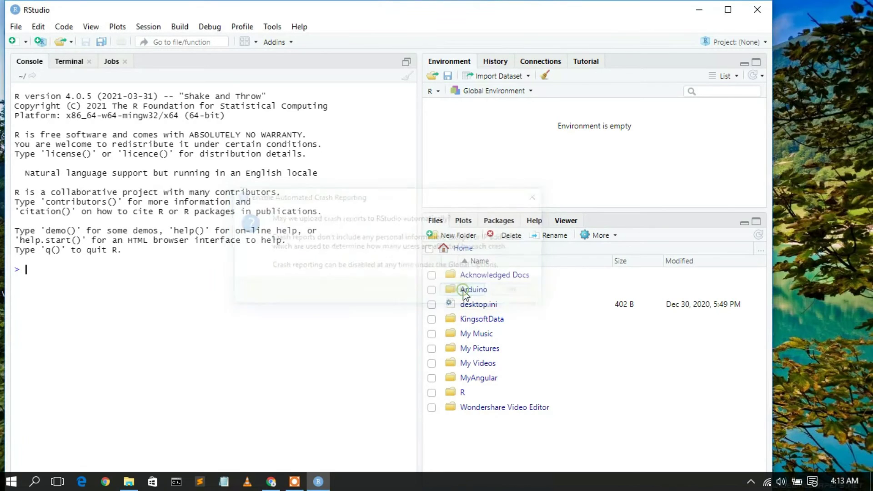
# Maximize the RStudio window and clear the console.
pyautogui.click(728, 10)
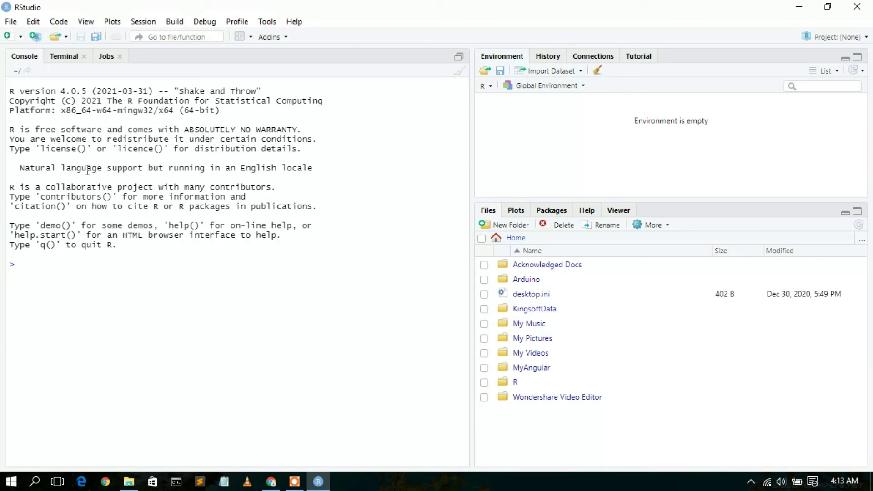
pyautogui.click(38, 23)
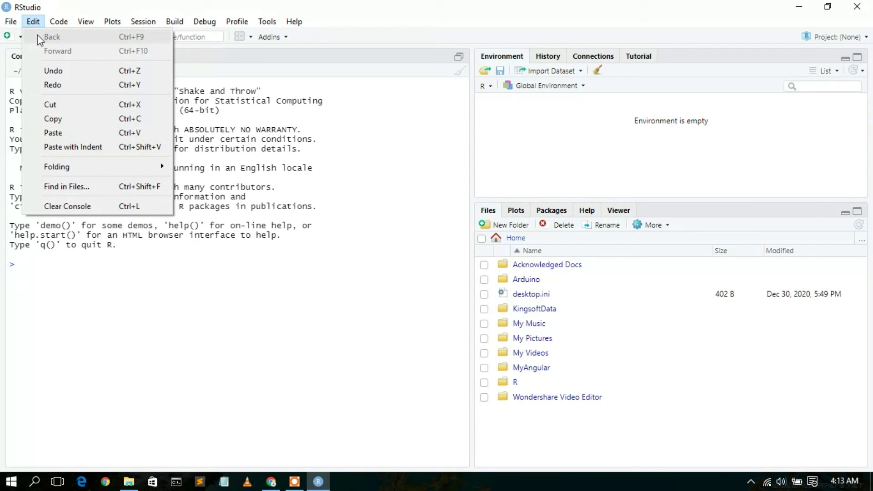
pyautogui.click(93, 205)
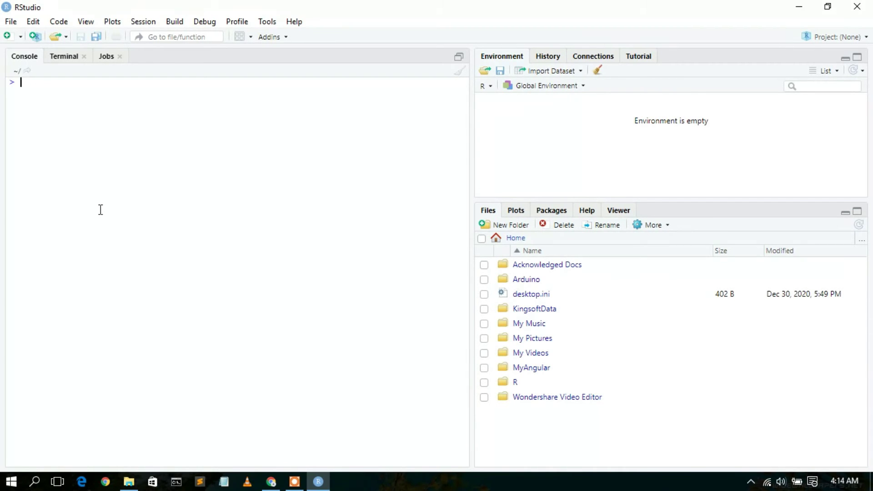
# Run print("Hello World!!", quote=FALSE) in the R console and highlight the printed text.
pyautogui.write('print')
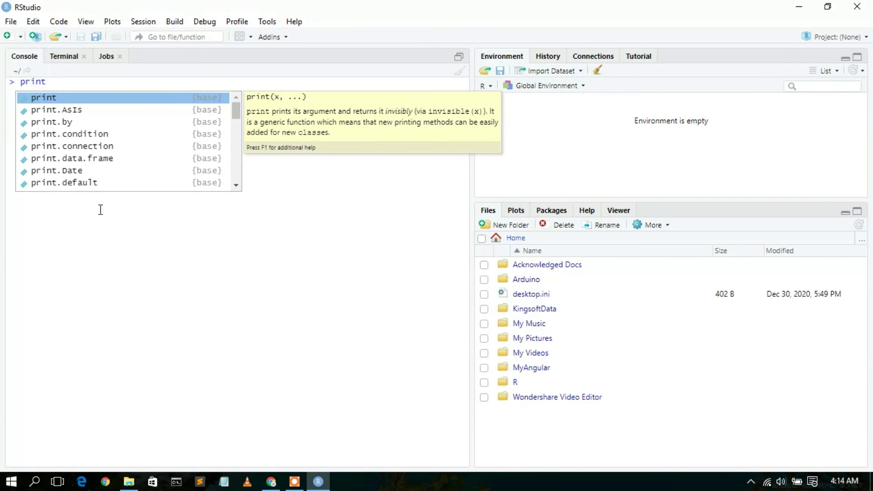
pyautogui.write('(')
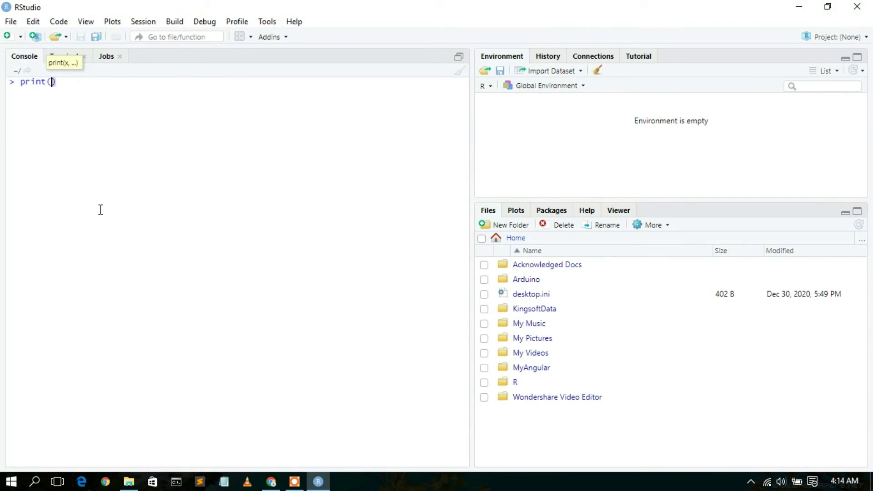
pyautogui.write('"Hello World!!')
pyautogui.press('Right')
pyautogui.write(', quote=')
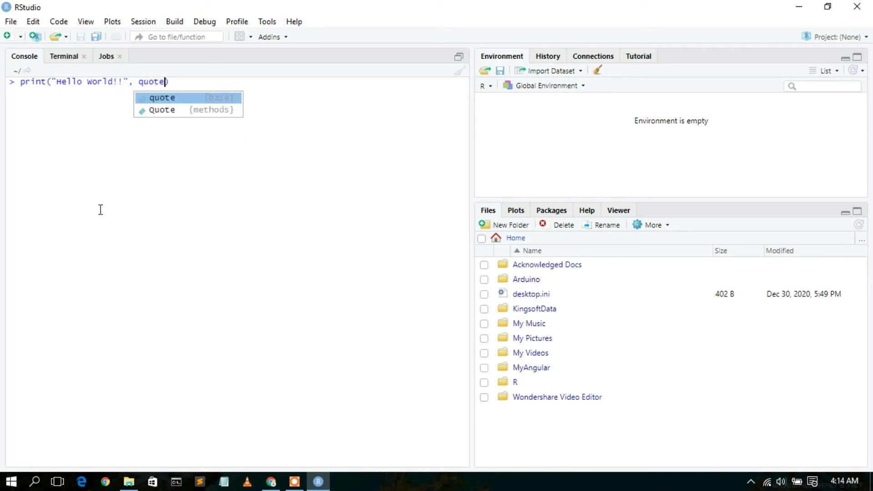
pyautogui.write('FALSE')
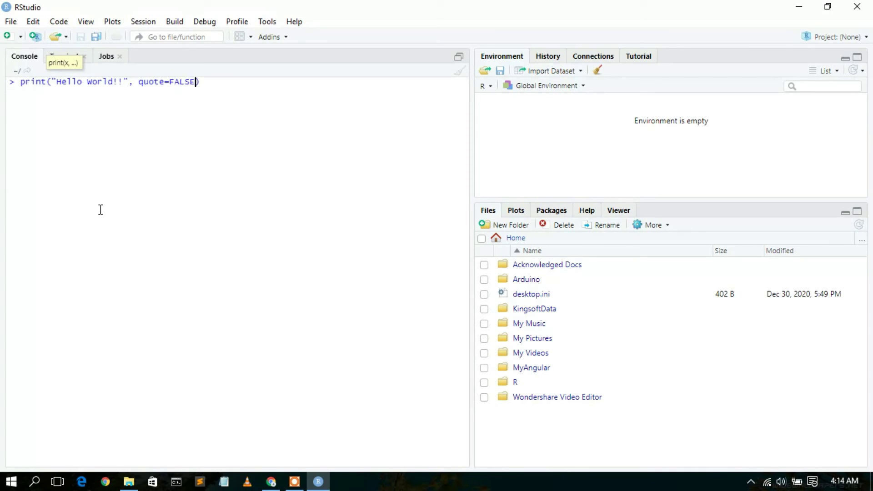
pyautogui.write(')')
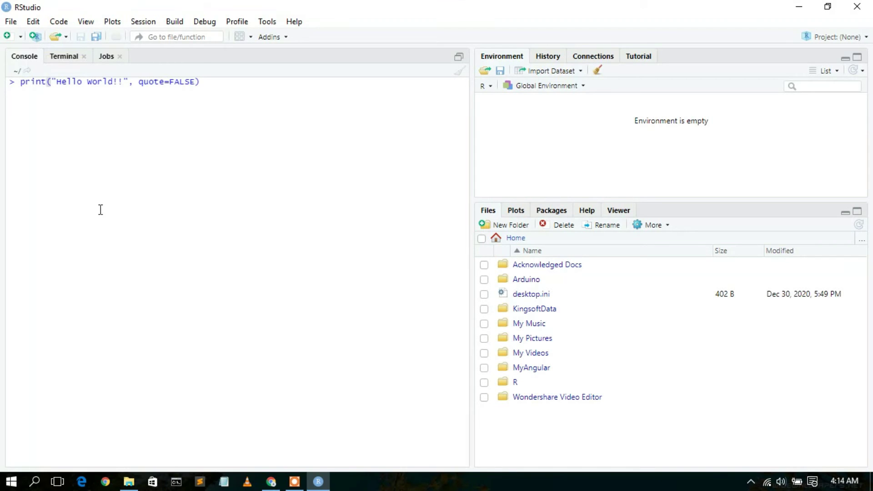
pyautogui.press('Return')
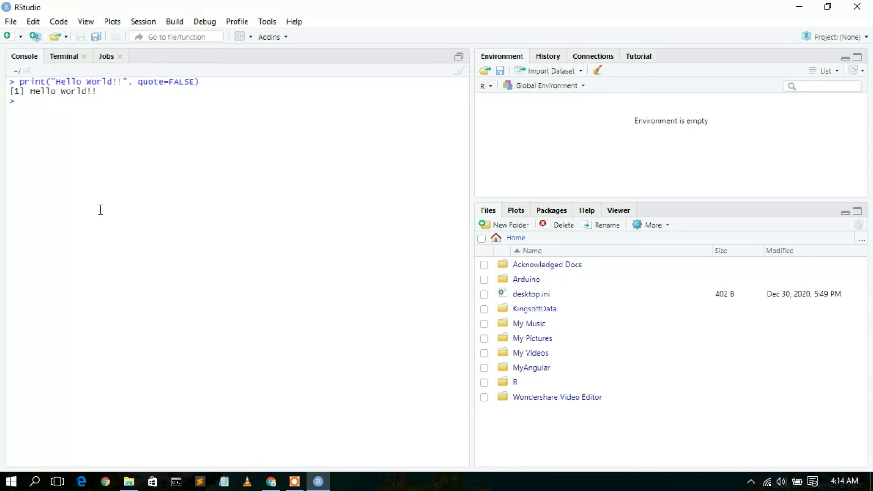
pyautogui.moveTo(98, 91); pyautogui.dragTo(27, 90)
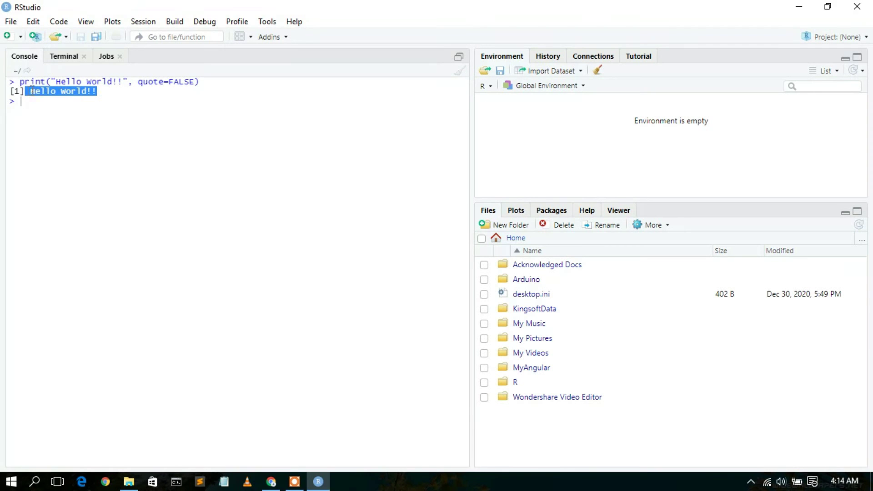
pyautogui.click(80, 105)
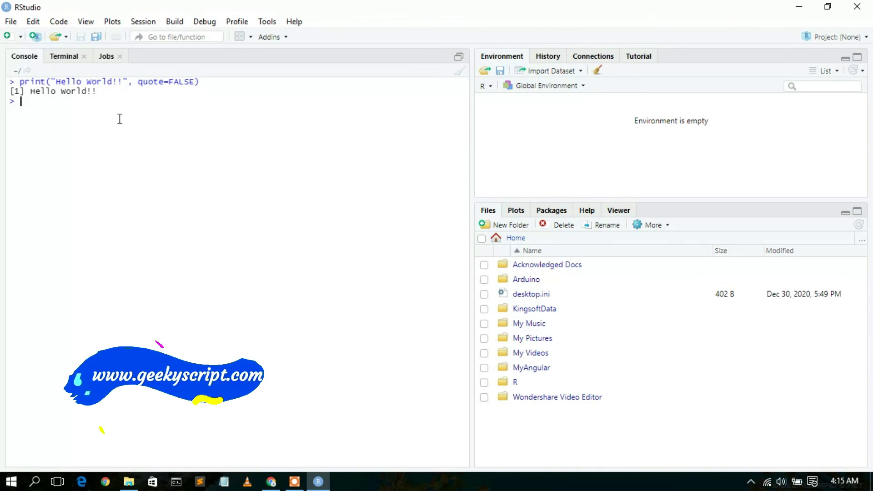
# Switch to Chrome, look through the Geeky Script home page, and minimize the browser to return to RStudio.
pyautogui.click(271, 482)
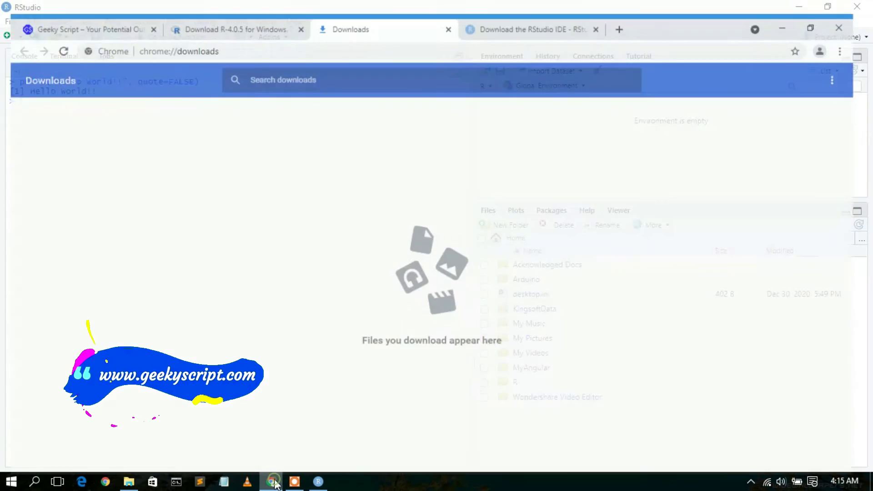
pyautogui.click(118, 6)
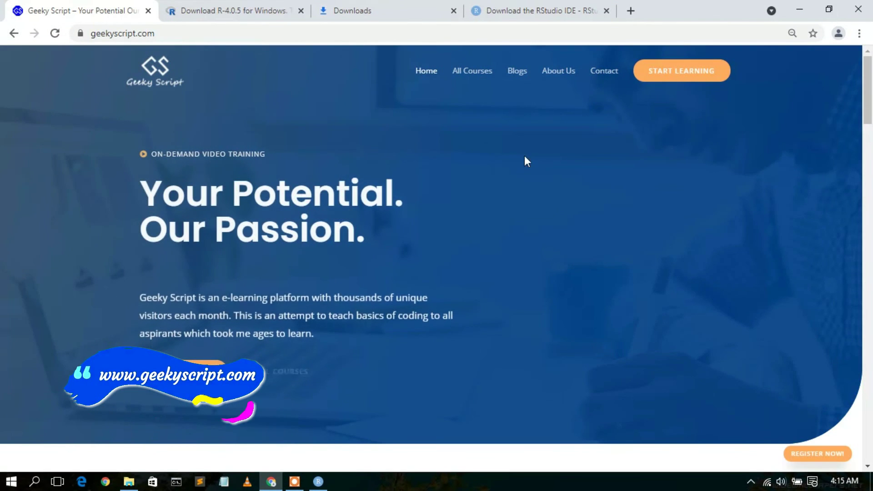
pyautogui.moveTo(869, 67); pyautogui.dragTo(871, 226)
pyautogui.click(803, 8)
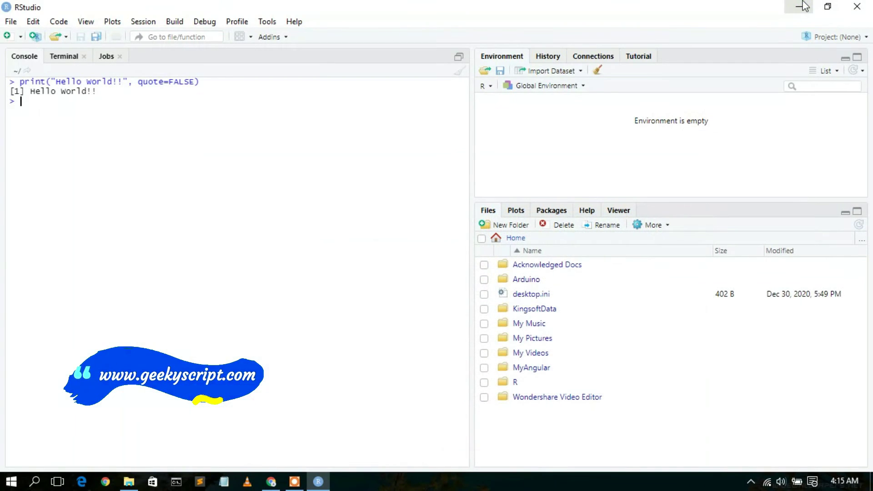